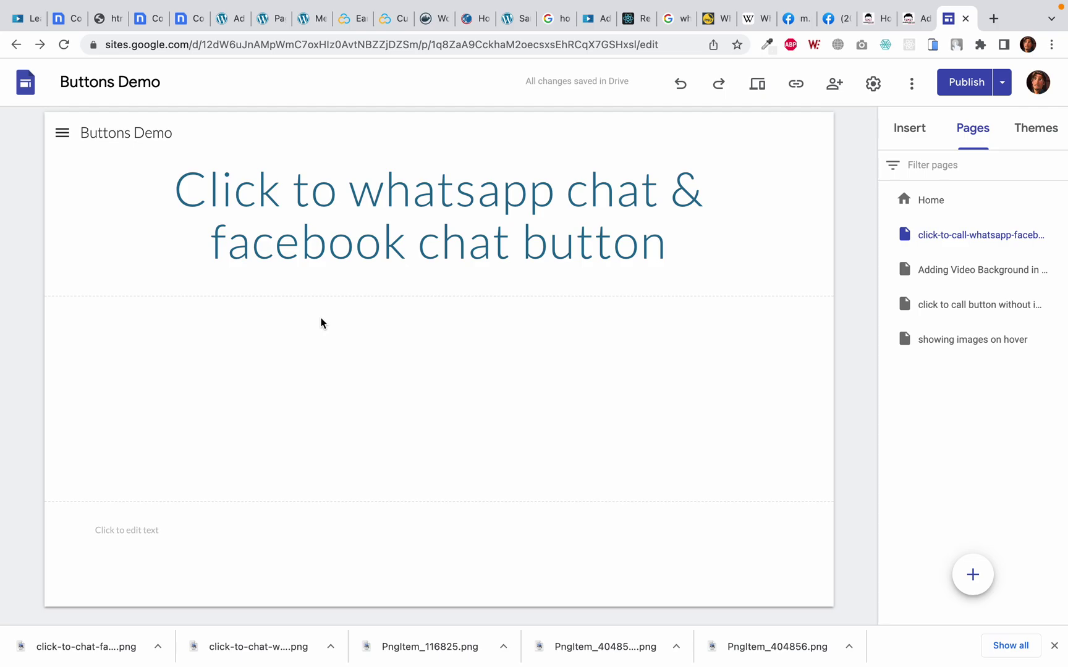
Step: Upload the WhatsApp logo PNG into the empty section and shrink it to icon size
{"action": "double_click", "coordinate": [290, 323]}
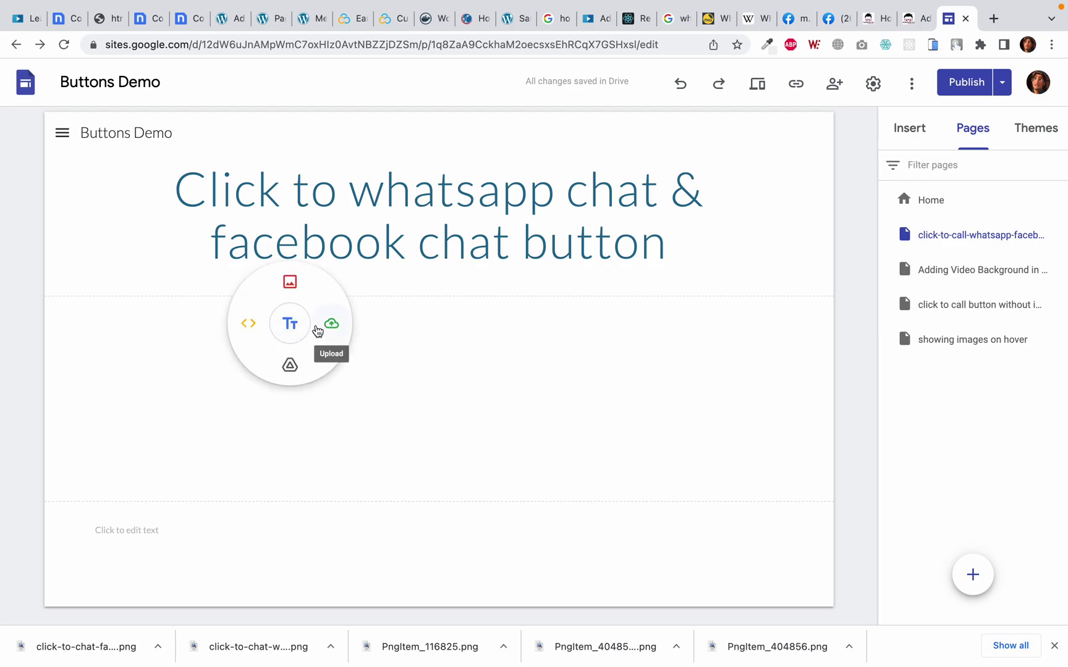
{"action": "left_click", "coordinate": [394, 365]}
{"action": "double_click", "coordinate": [270, 333]}
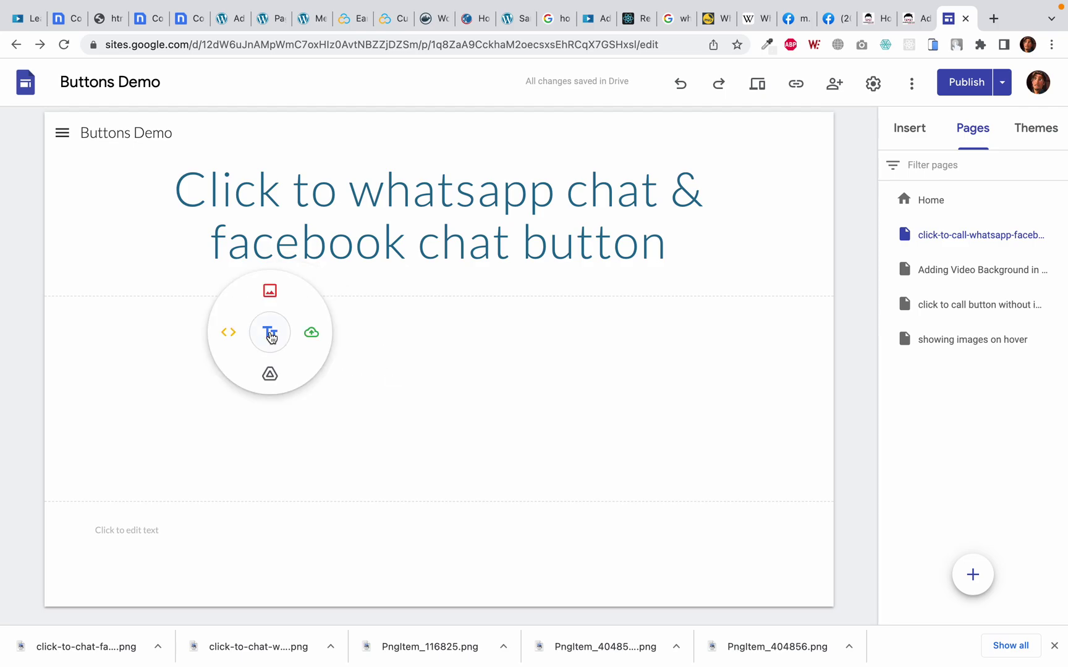
{"action": "left_click", "coordinate": [309, 337]}
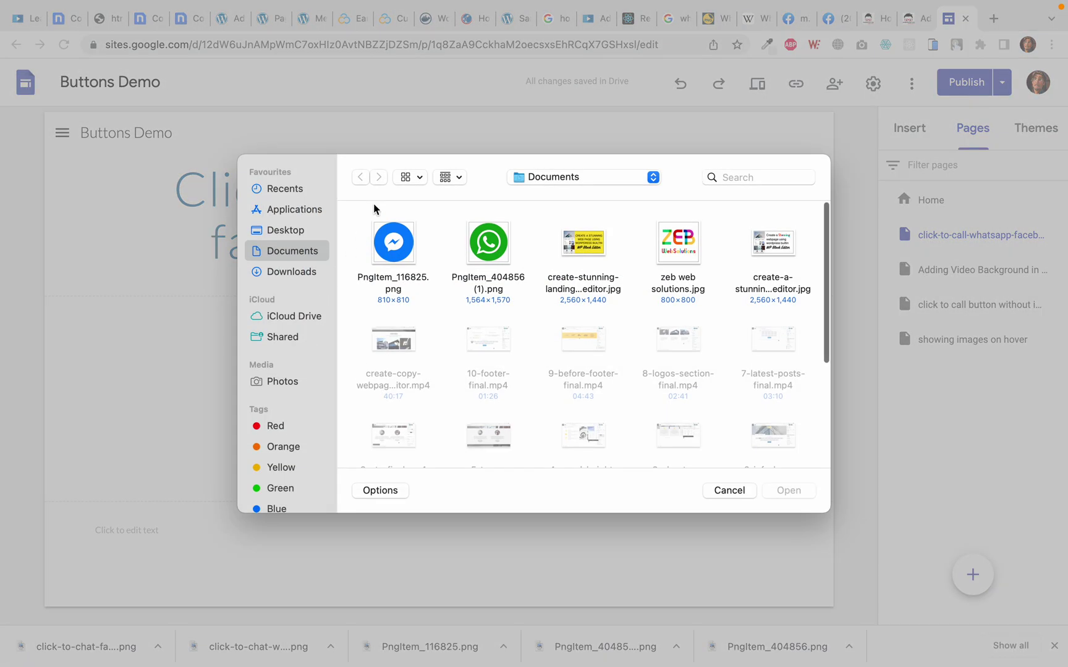
{"action": "double_click", "coordinate": [494, 249]}
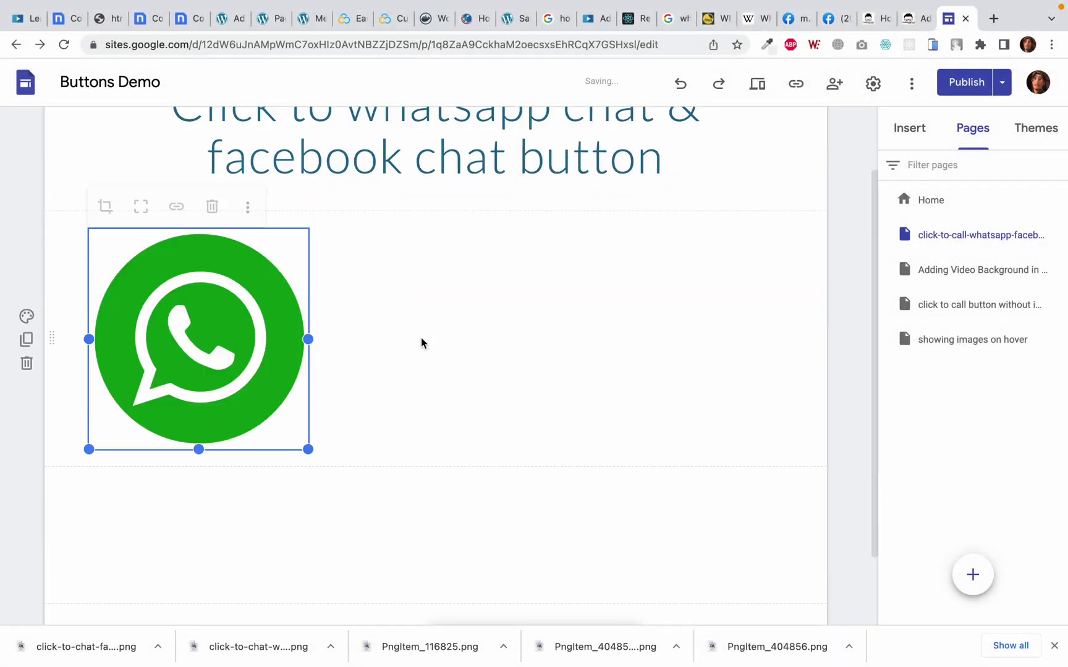
{"action": "scroll", "coordinate": [420, 337], "scroll_direction": "down", "scroll_amount": 1}
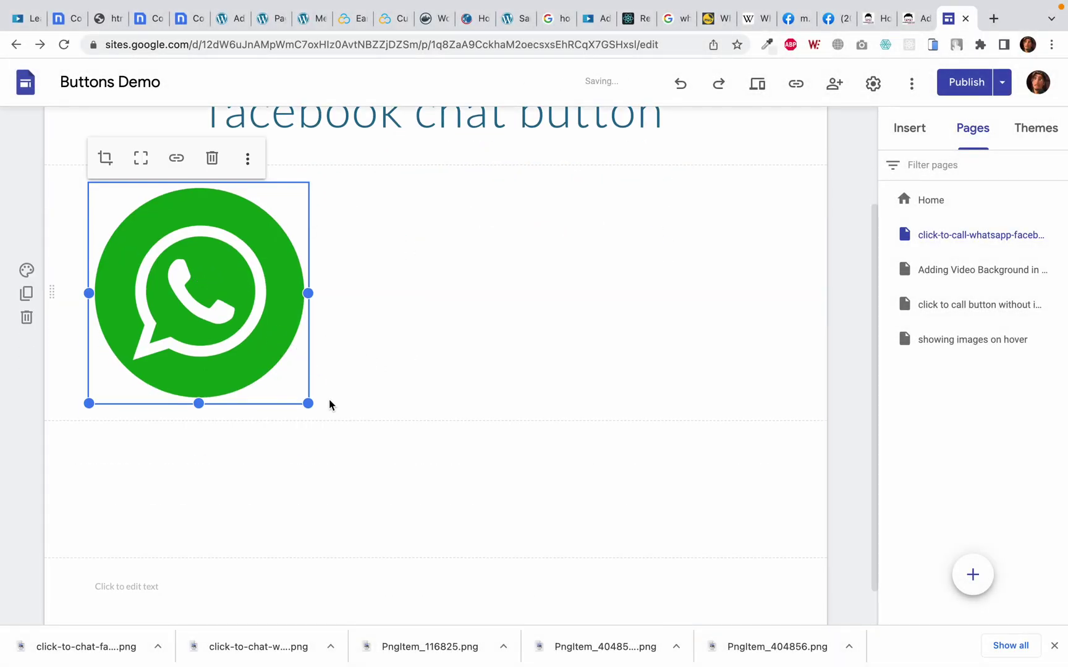
{"action": "mouse_move", "coordinate": [308, 293]}
{"action": "left_mouse_down"}
{"action": "mouse_move", "coordinate": [191, 291]}
{"action": "mouse_move", "coordinate": [319, 292]}
{"action": "left_mouse_up"}
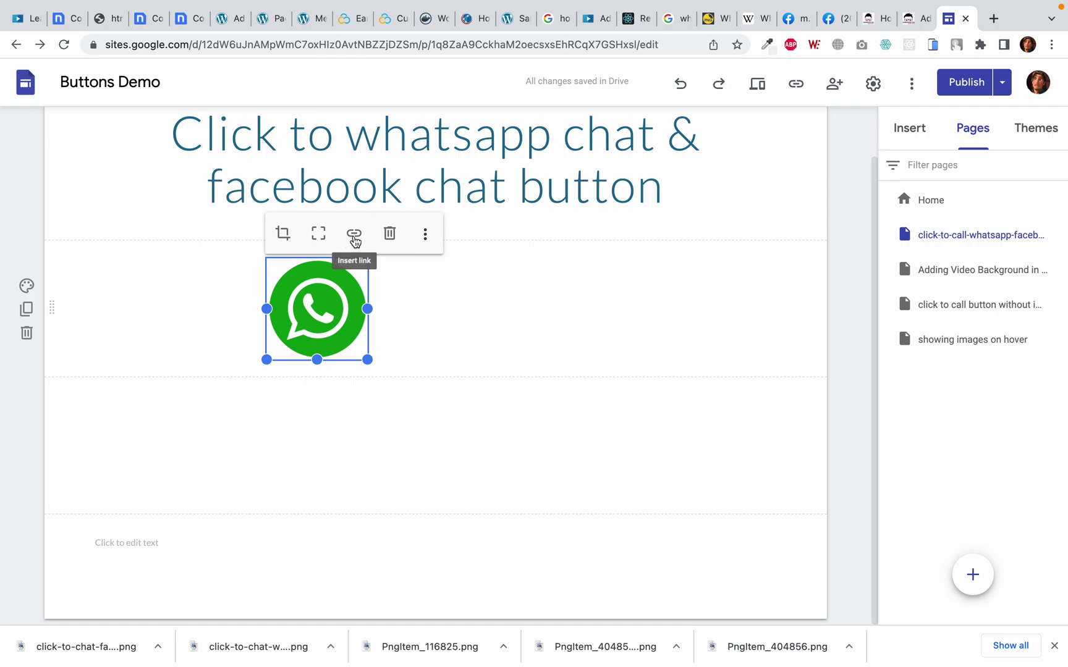
{"action": "left_click", "coordinate": [354, 234]}
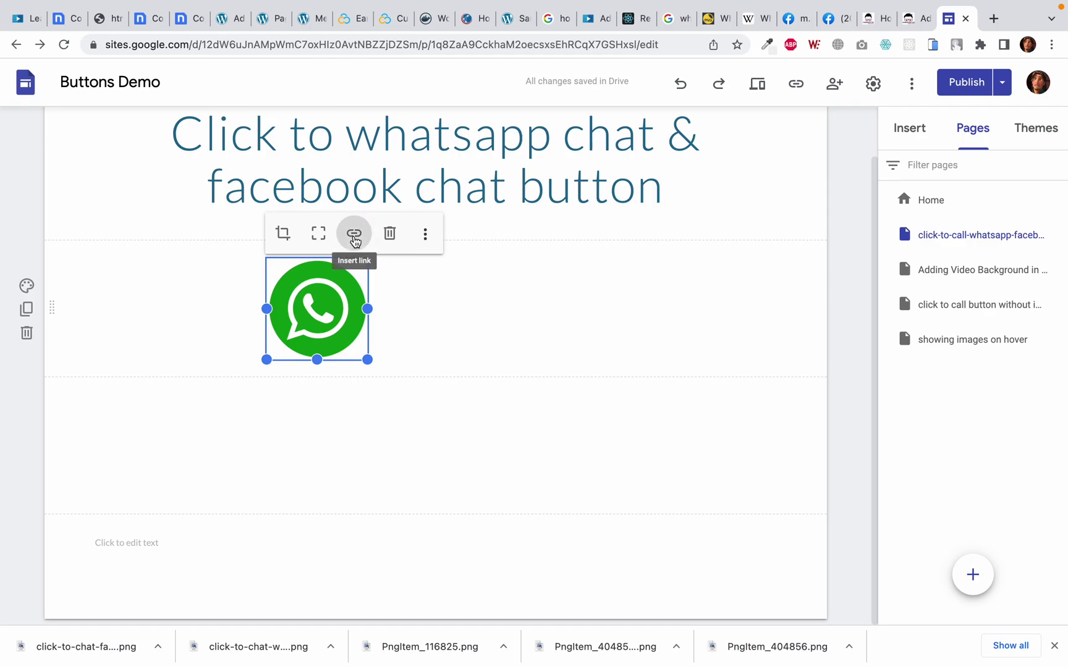
{"action": "type", "text": "h"}
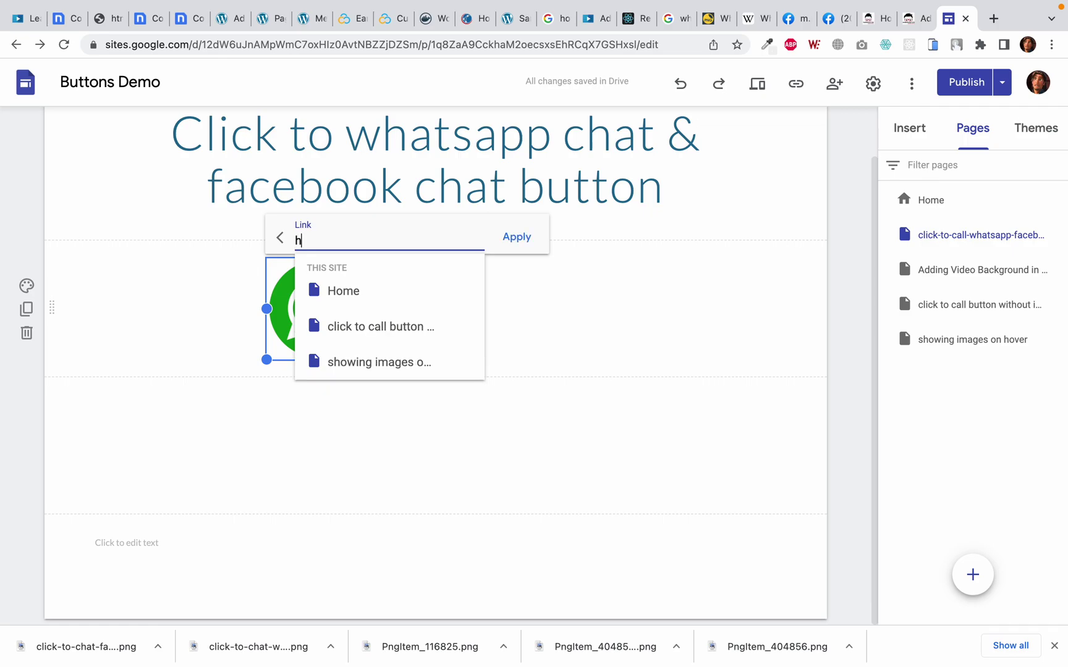
{"action": "type", "text": "ttps://"}
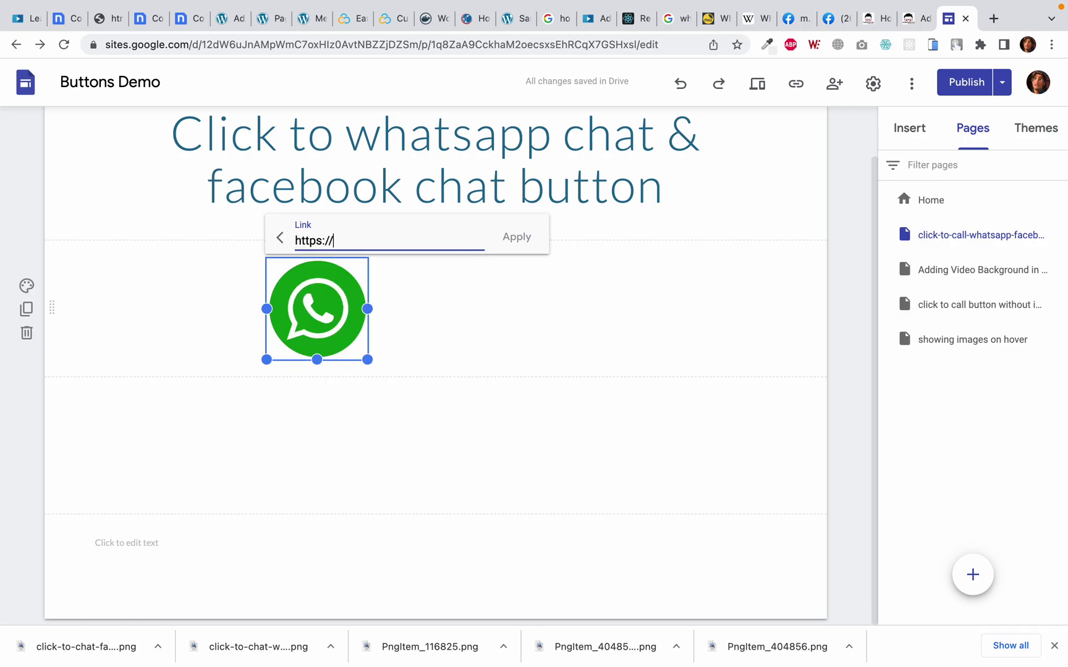
{"action": "type", "text": "wa.me/+9230"}
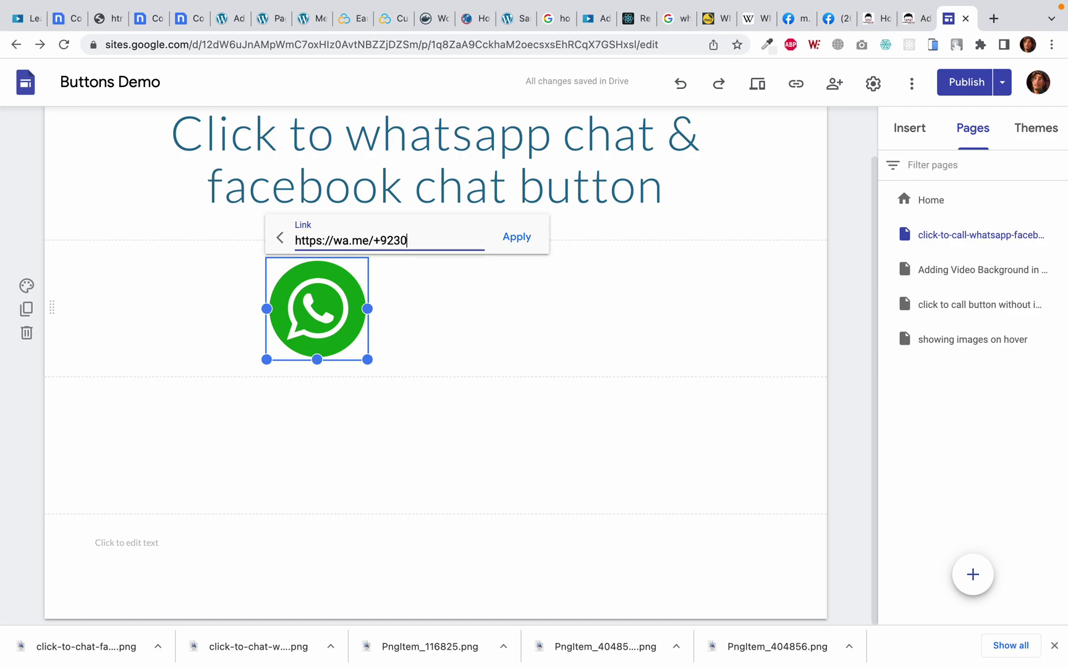
{"action": "type", "text": "155"}
{"action": "key", "text": "BackSpace"}
{"action": "key", "text": "BackSpace"}
{"action": "type", "text": "1234567"}
{"action": "left_click", "coordinate": [517, 237]}
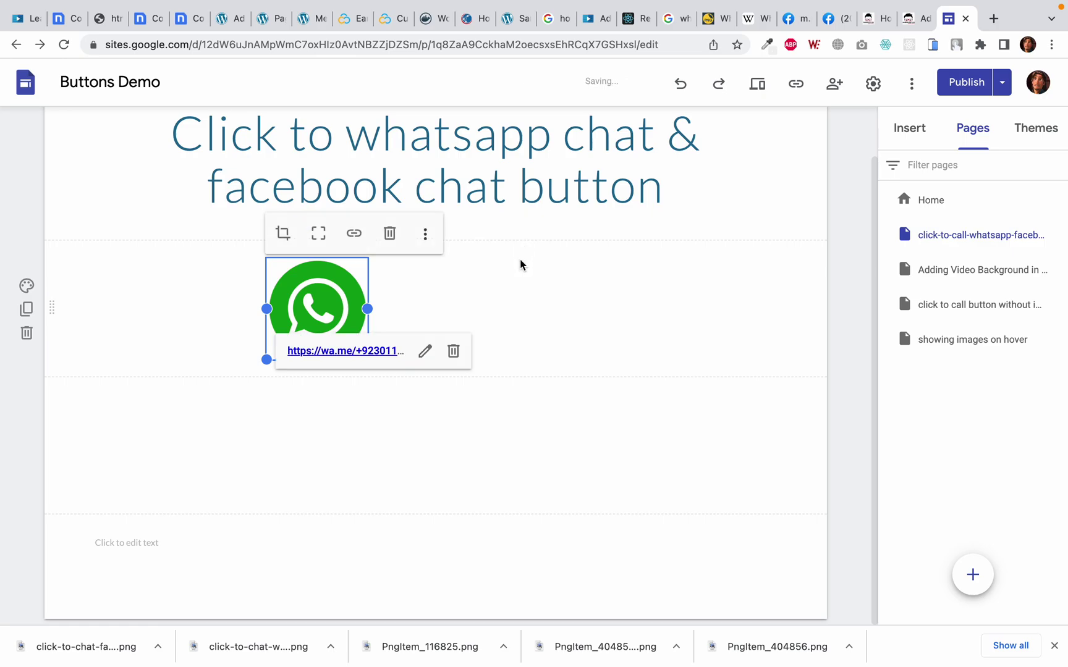
Step: Publish the site and test the WhatsApp icon's chat link on the live page
{"action": "left_click", "coordinate": [964, 83]}
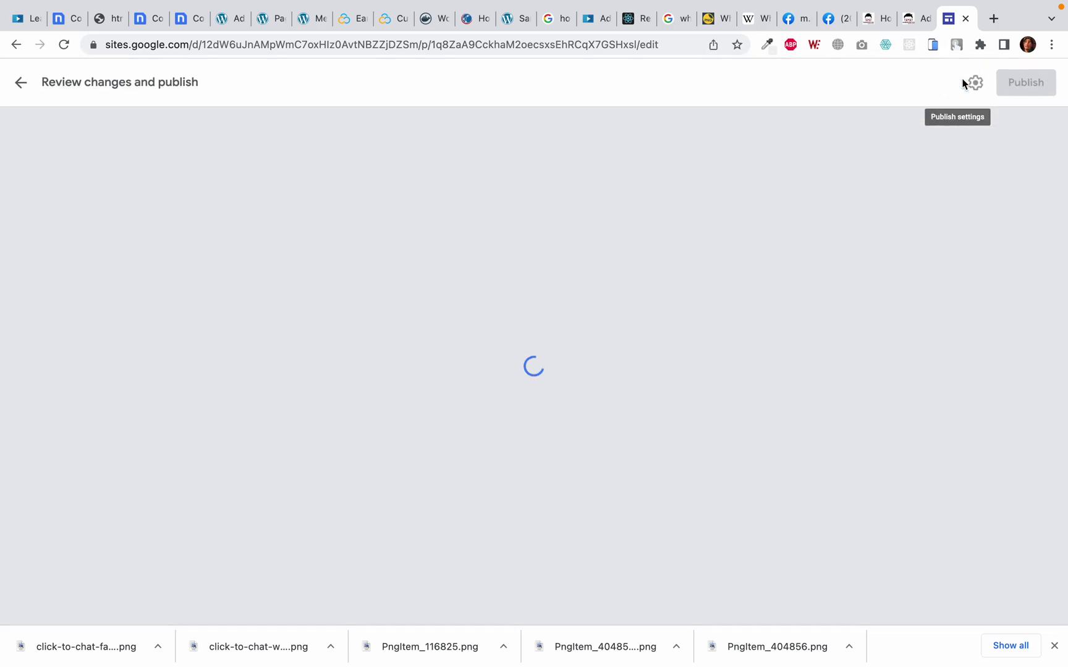
{"action": "left_click", "coordinate": [1032, 85]}
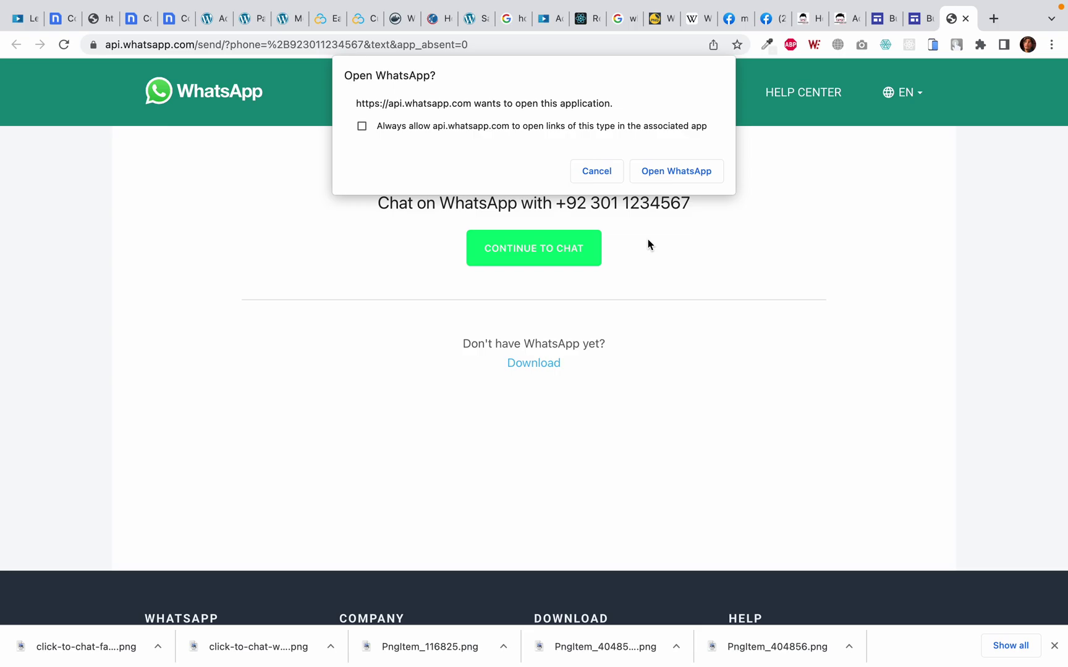
{"action": "mouse_move", "coordinate": [658, 649]}
{"action": "left_click", "coordinate": [916, 20]}
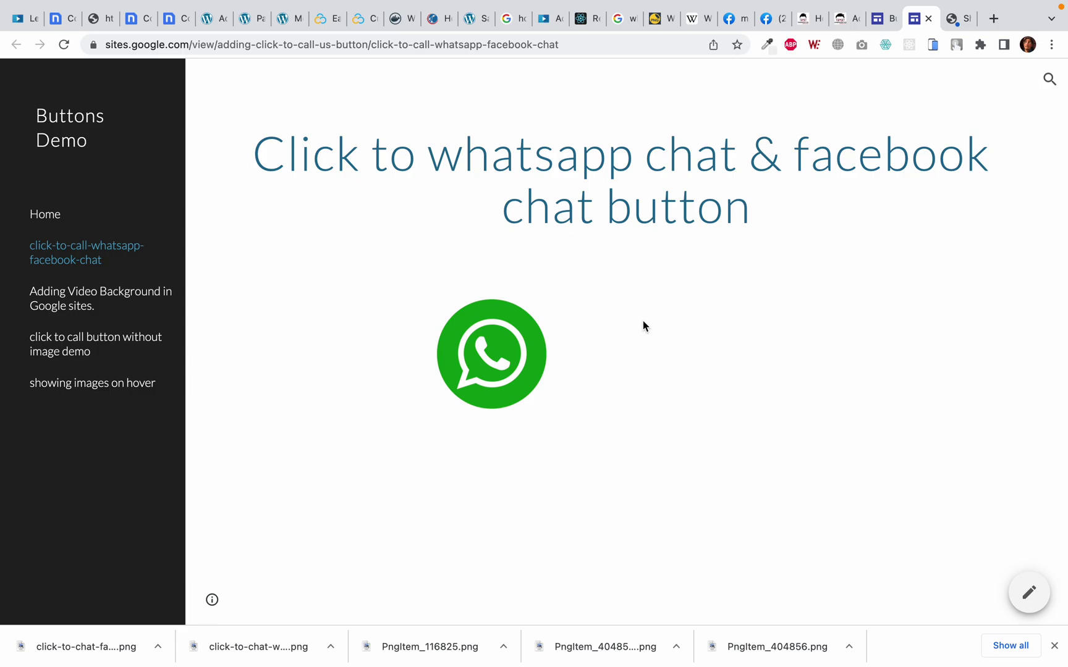
Step: Upload the Messenger logo PNG beside the WhatsApp icon and resize it to match
{"action": "left_click", "coordinate": [878, 20]}
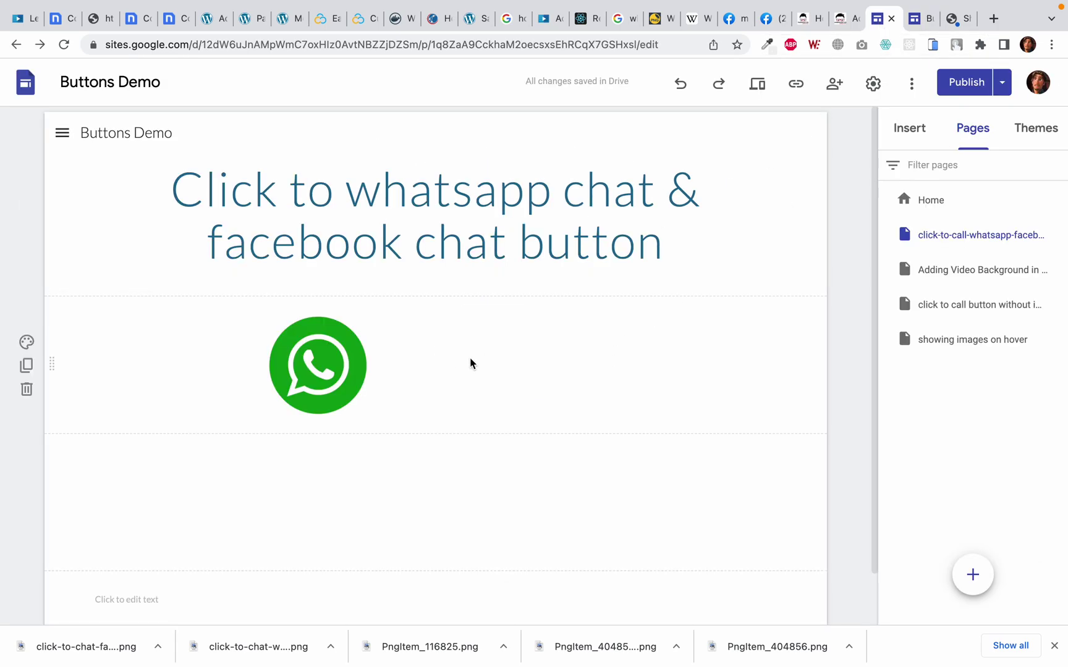
{"action": "double_click", "coordinate": [430, 355]}
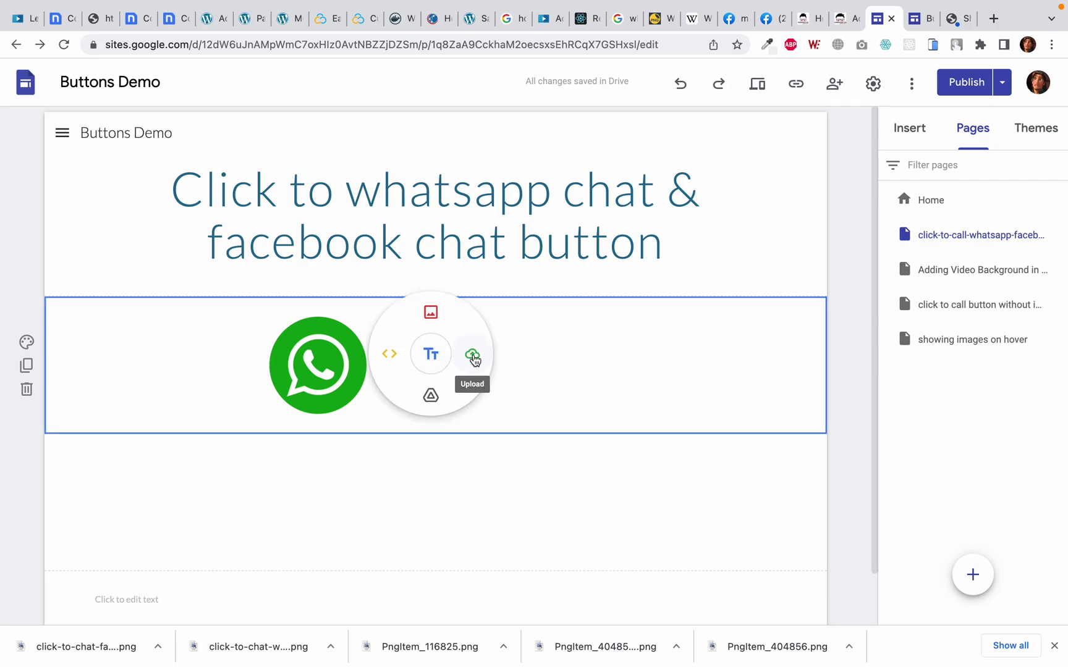
{"action": "left_click", "coordinate": [473, 356]}
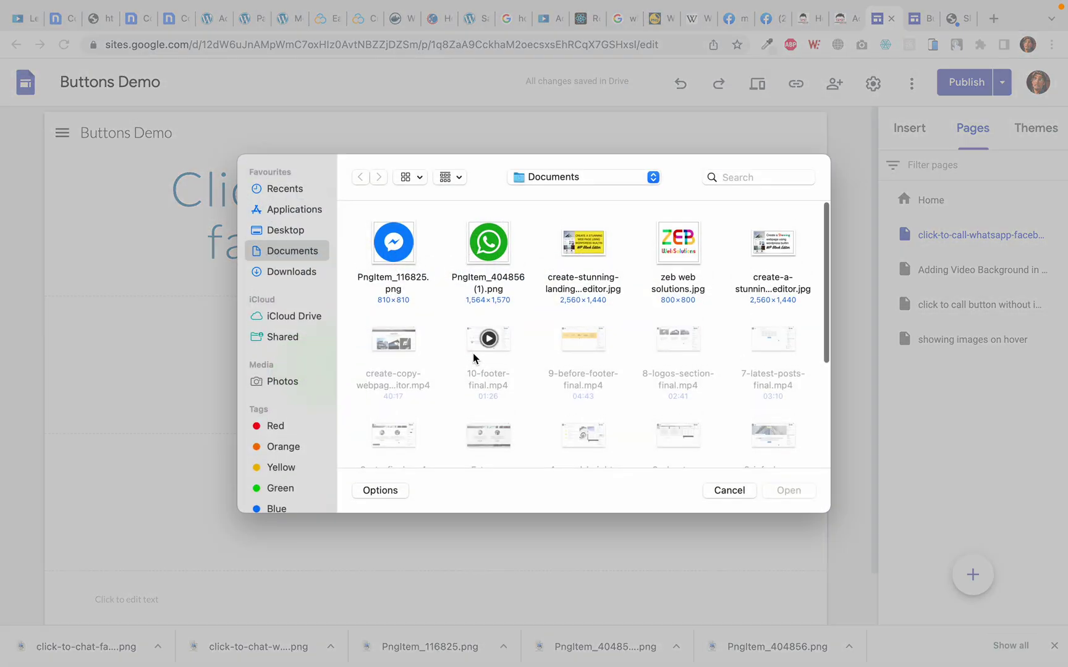
{"action": "double_click", "coordinate": [400, 254]}
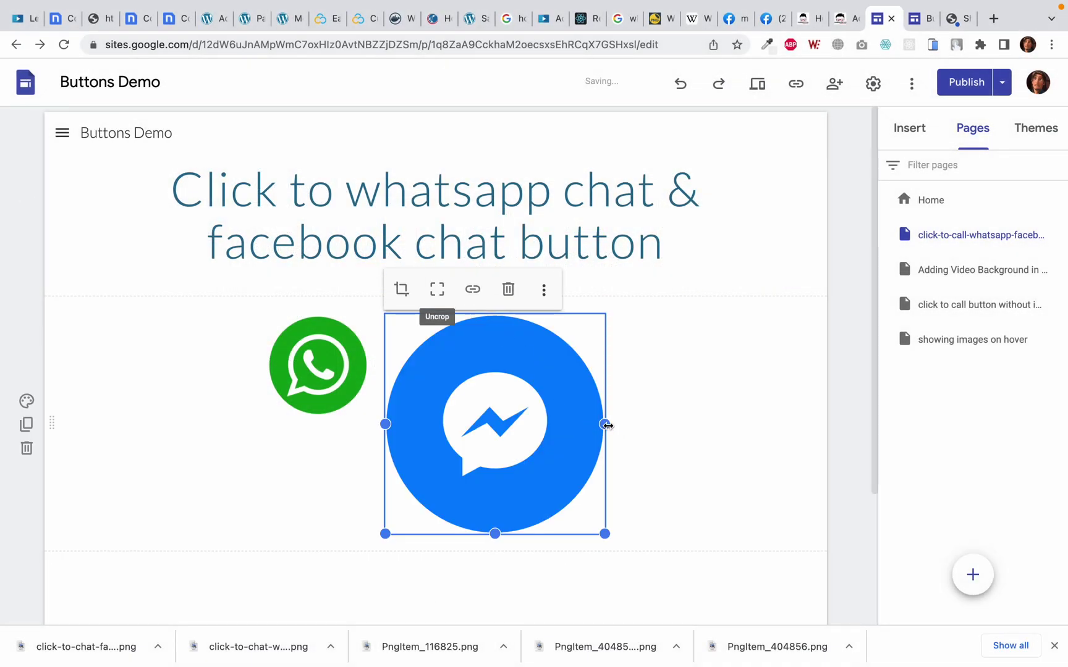
{"action": "left_click_drag", "start_coordinate": [605, 424], "coordinate": [488, 401]}
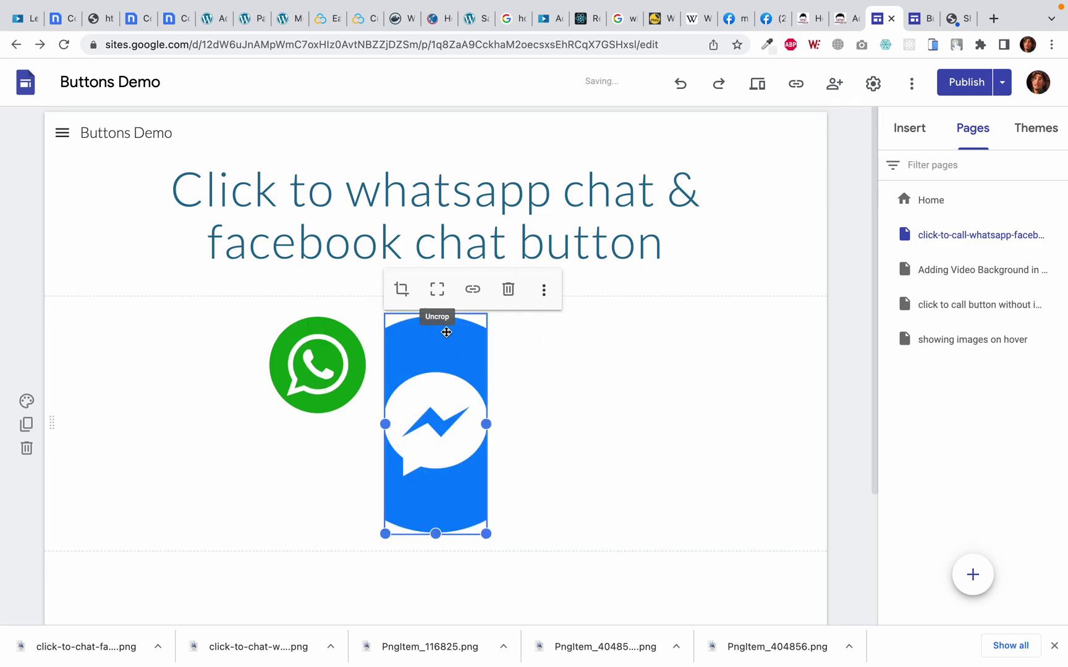
{"action": "left_click", "coordinate": [437, 289]}
{"action": "left_click", "coordinate": [586, 384]}
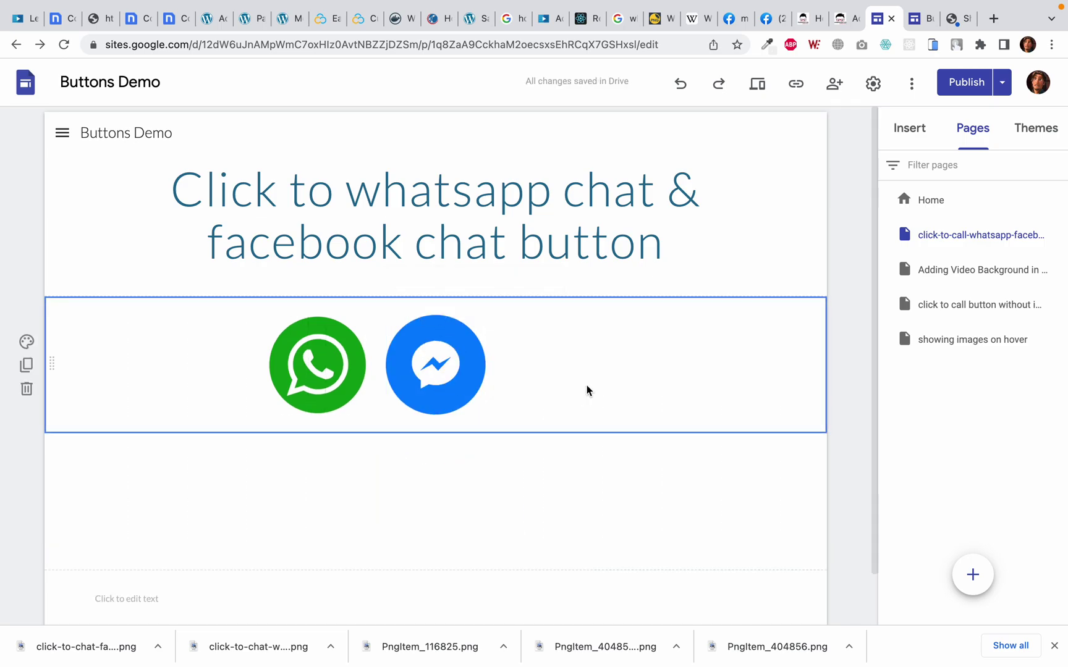
{"action": "left_click", "coordinate": [462, 371]}
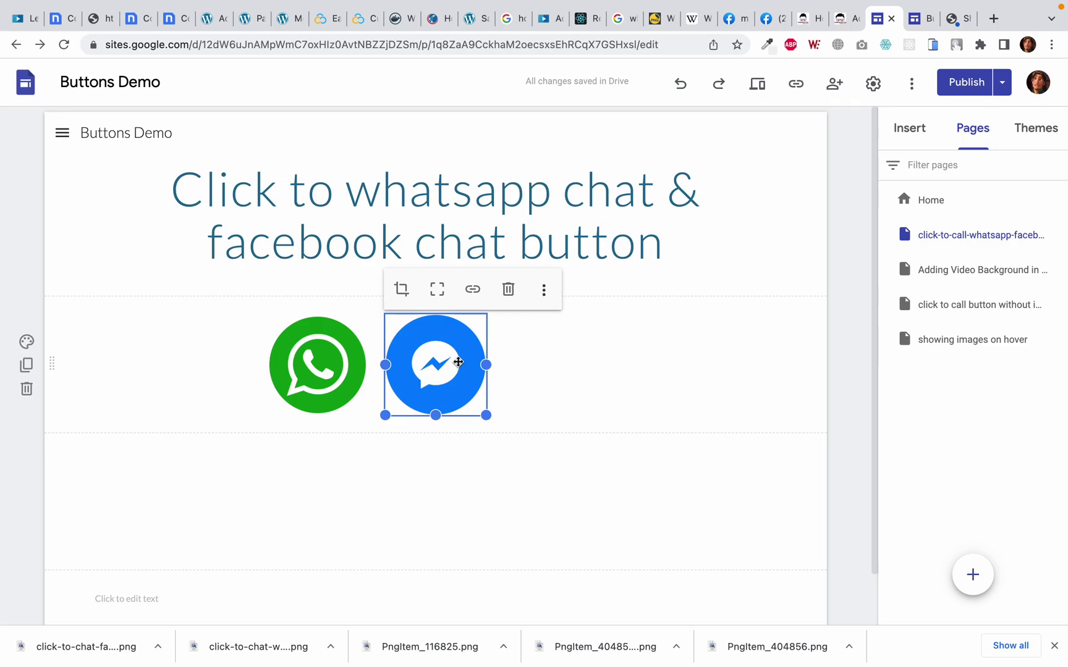
{"action": "left_click", "coordinate": [473, 290]}
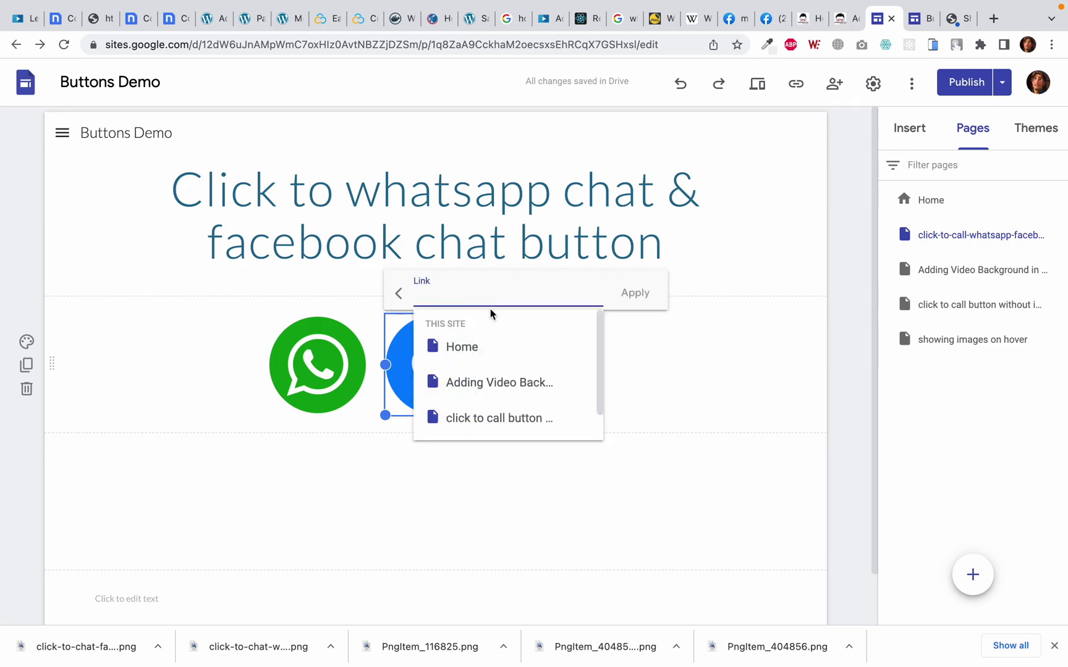
{"action": "type", "text": "ht"}
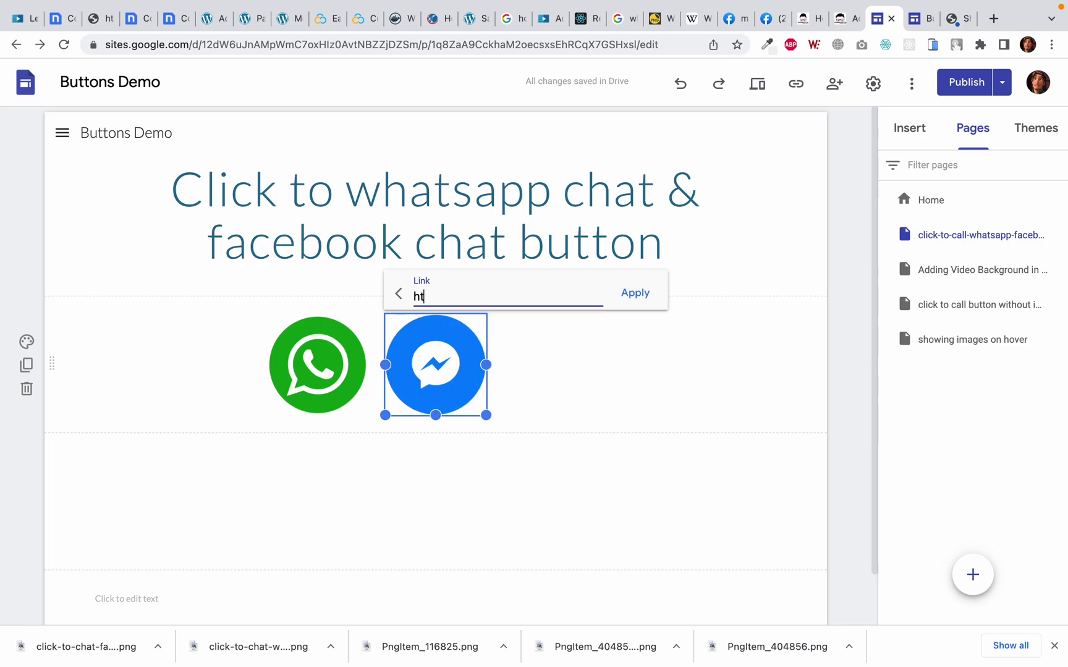
{"action": "type", "text": "tps://m.me/zebwebsolutions"}
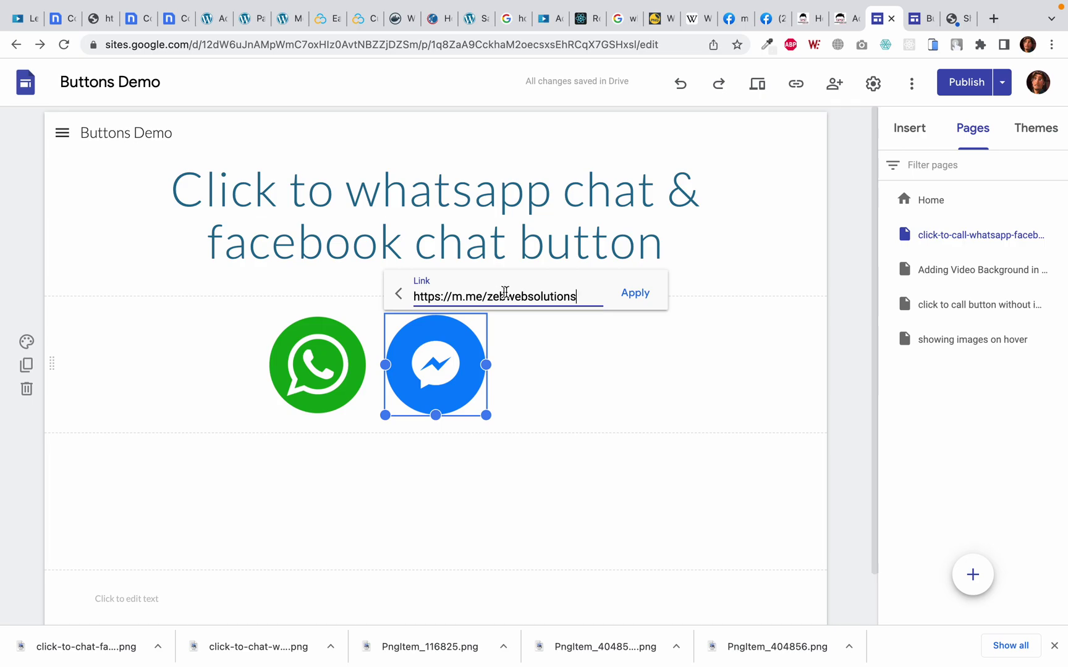
{"action": "left_click", "coordinate": [646, 295]}
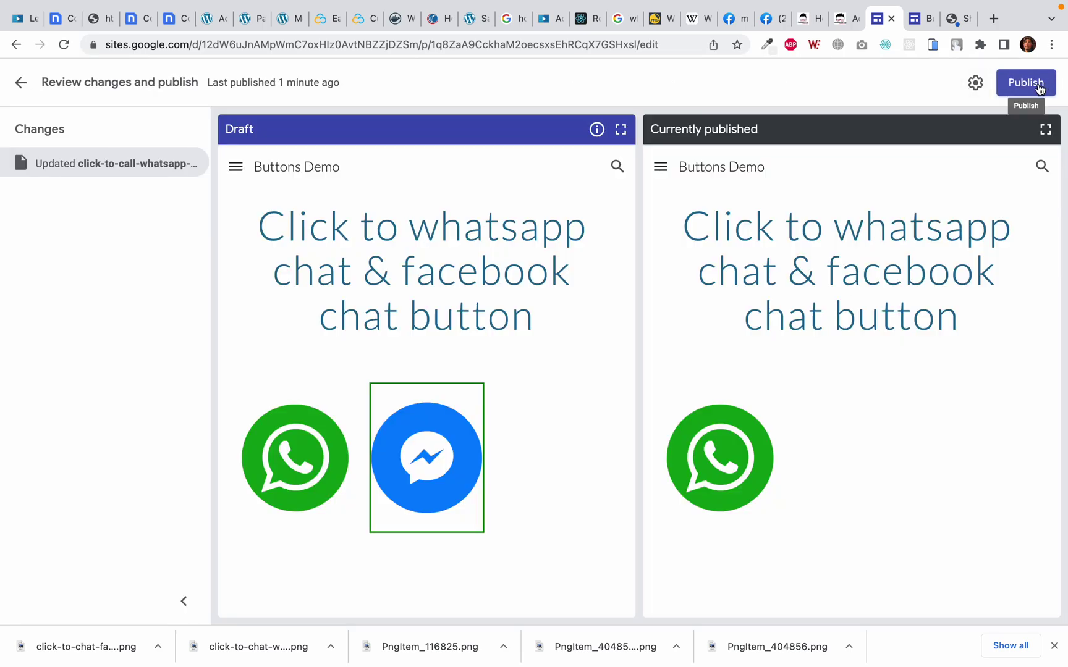
Step: Publish the updated site and reload the live page to test the Messenger link
{"action": "left_click", "coordinate": [1040, 88]}
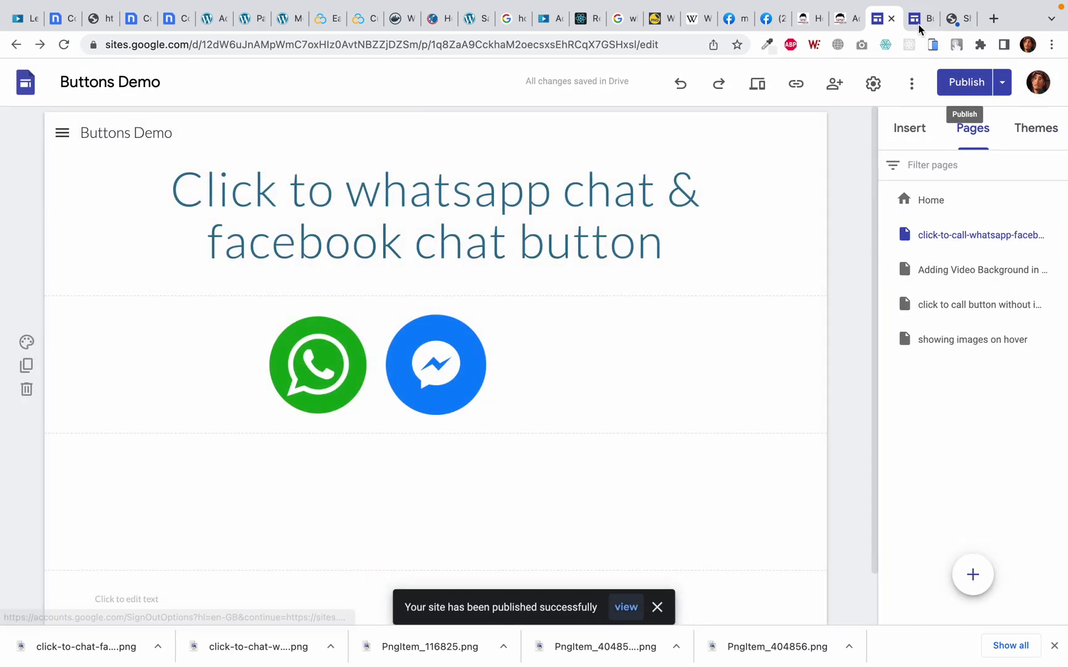
{"action": "left_click", "coordinate": [918, 22]}
{"action": "key", "text": "super+r"}
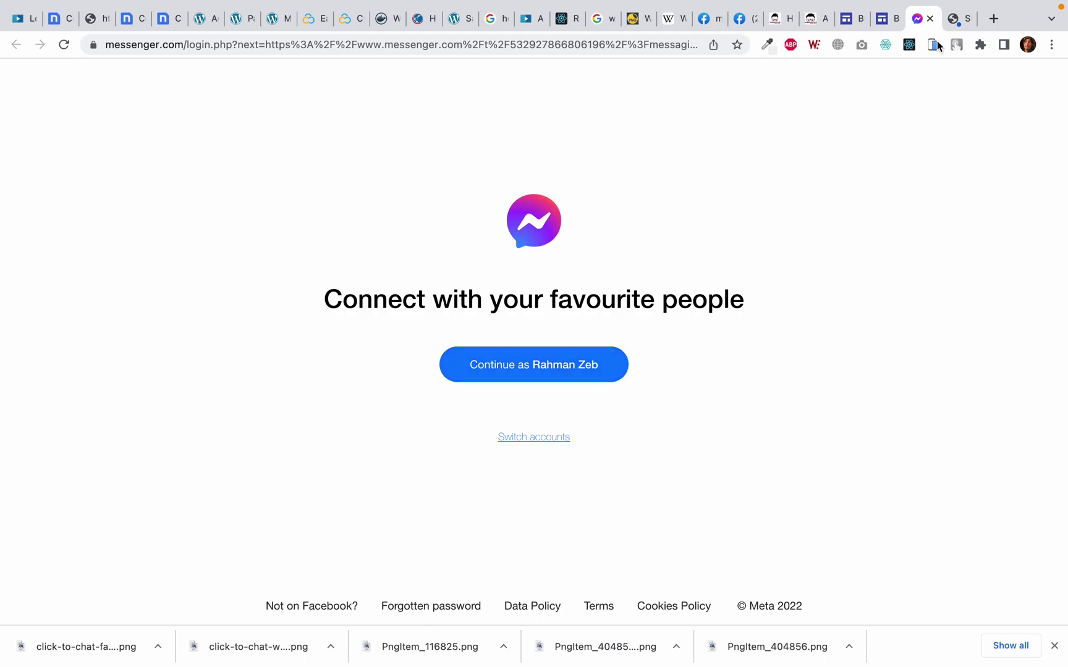
Step: Go back from the Messenger page to the Buttons Demo site editor
{"action": "mouse_move", "coordinate": [877, 3]}
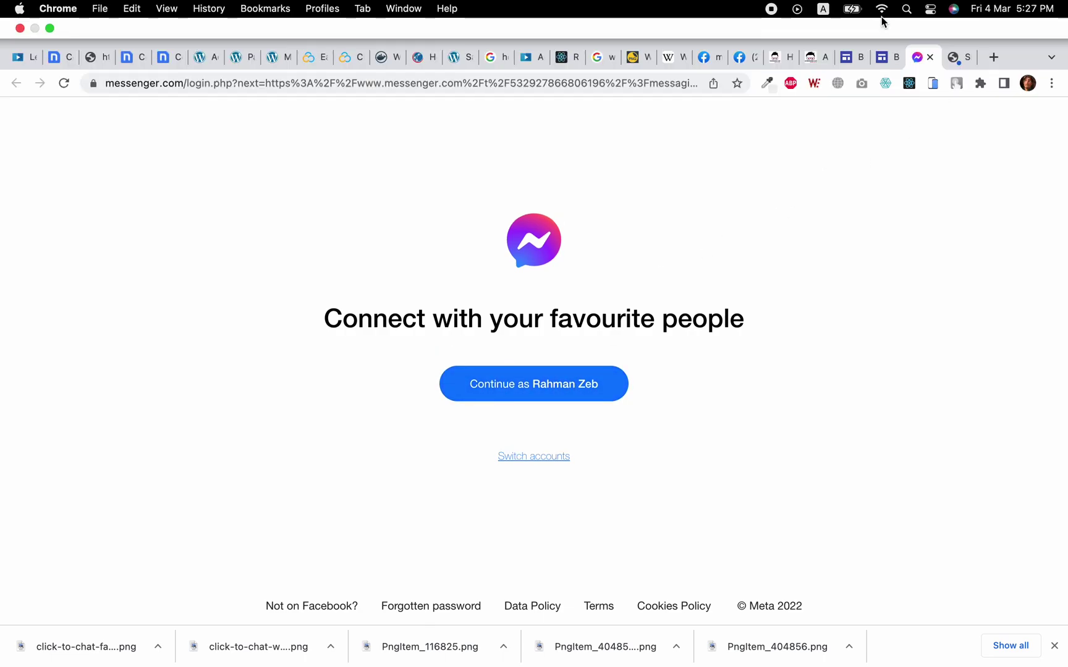
{"action": "left_click", "coordinate": [883, 58]}
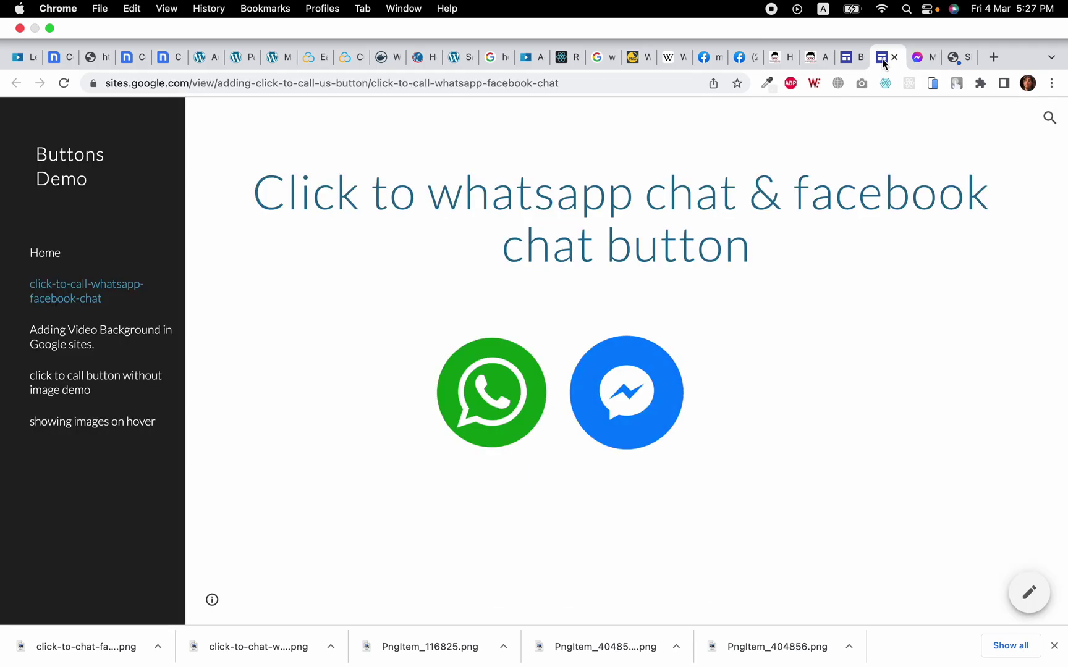
{"action": "left_click", "coordinate": [851, 64]}
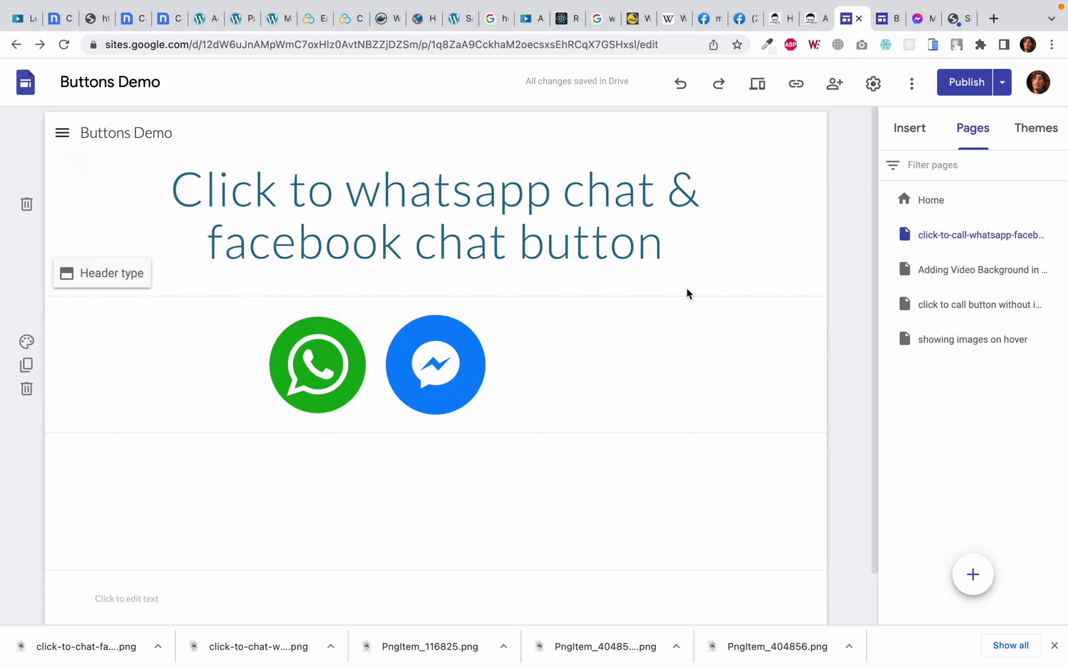